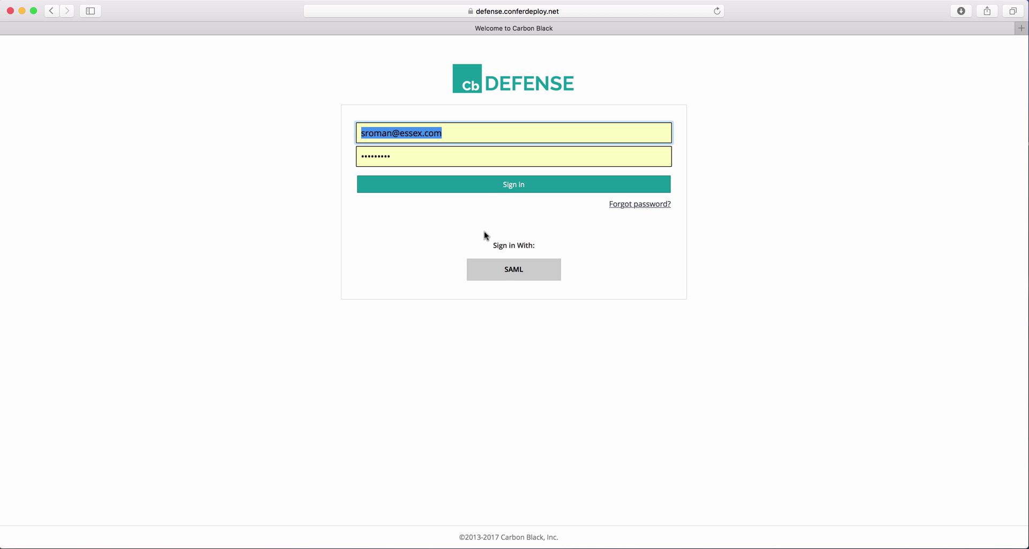
- Sign in with the saved credentials and check the currently active devices and the alerts list
left_click(497, 186)
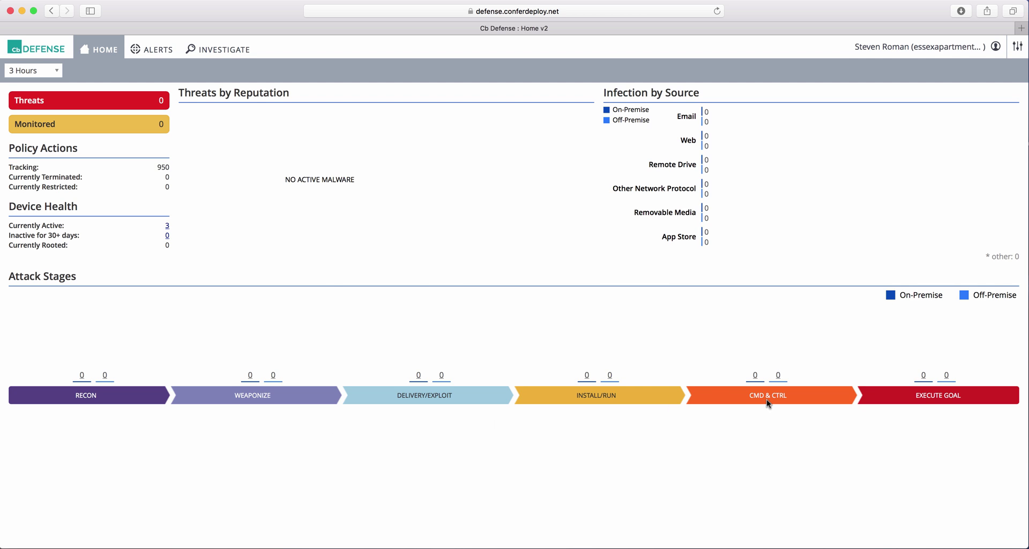
left_click(167, 226)
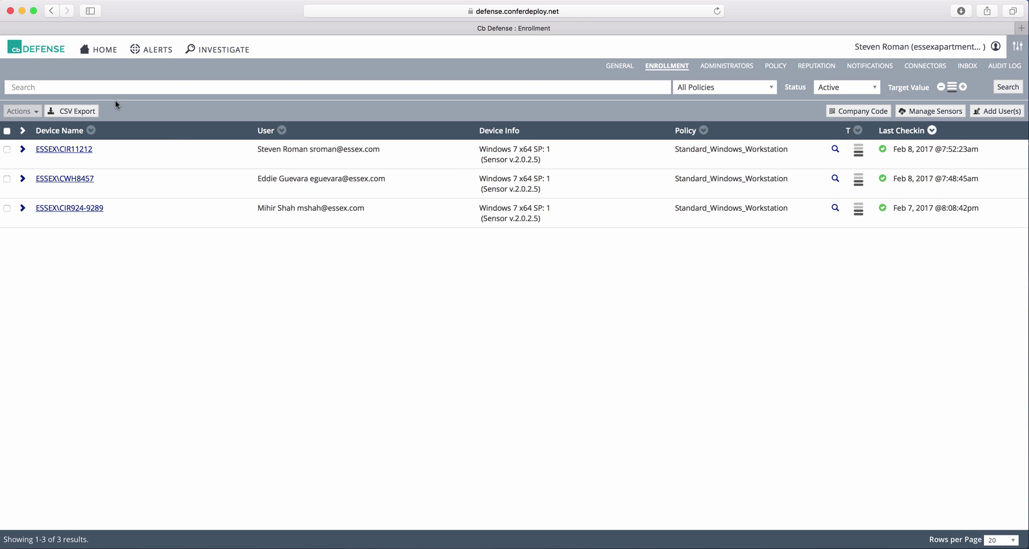
left_click(104, 51)
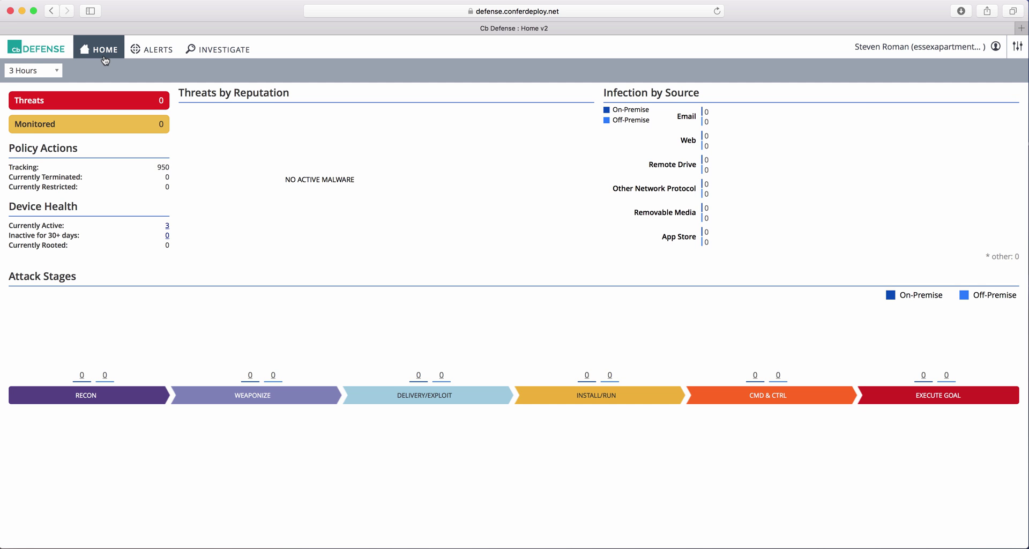
left_click(163, 51)
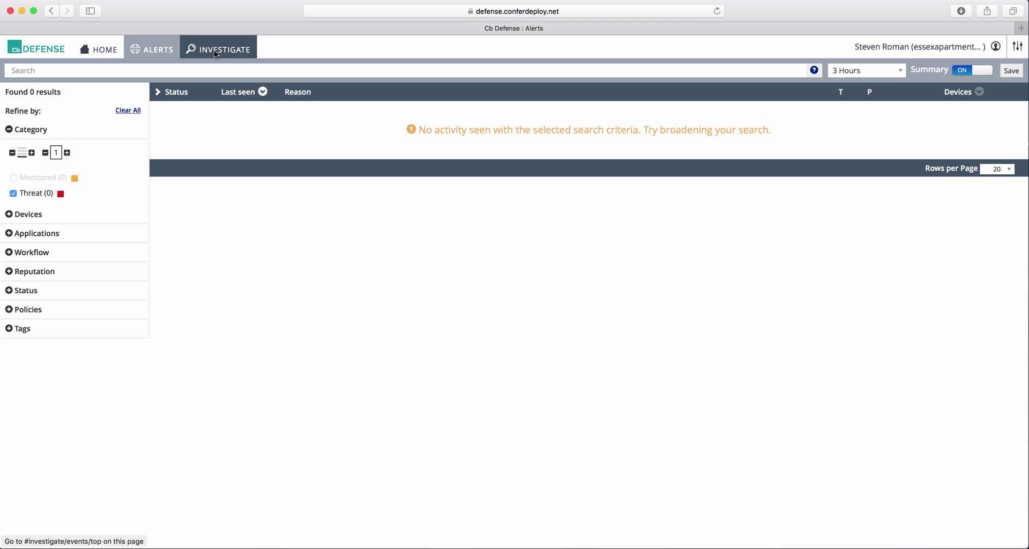
- Search the investigation events for "outlook" and open the details of the lync.exe application
left_click(216, 54)
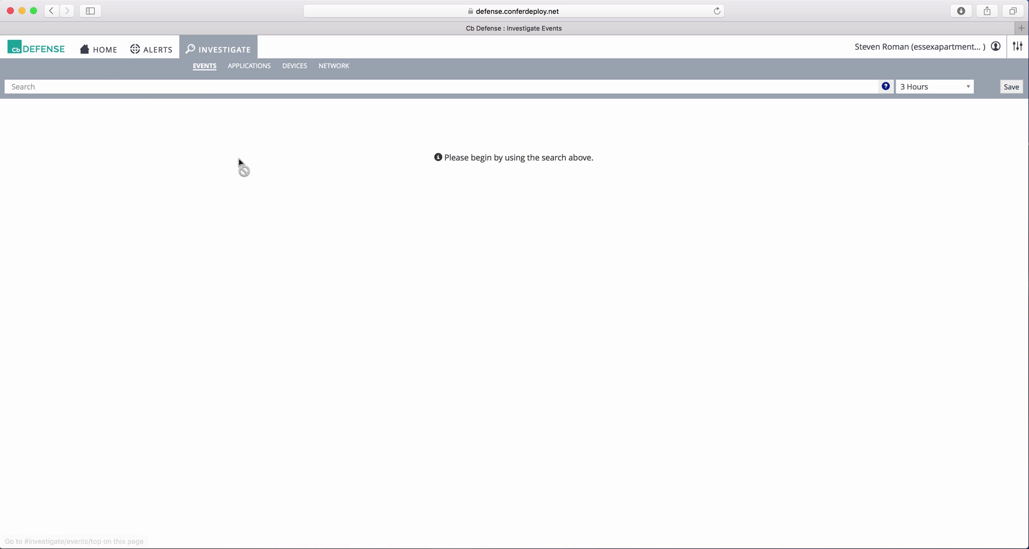
left_click(118, 84)
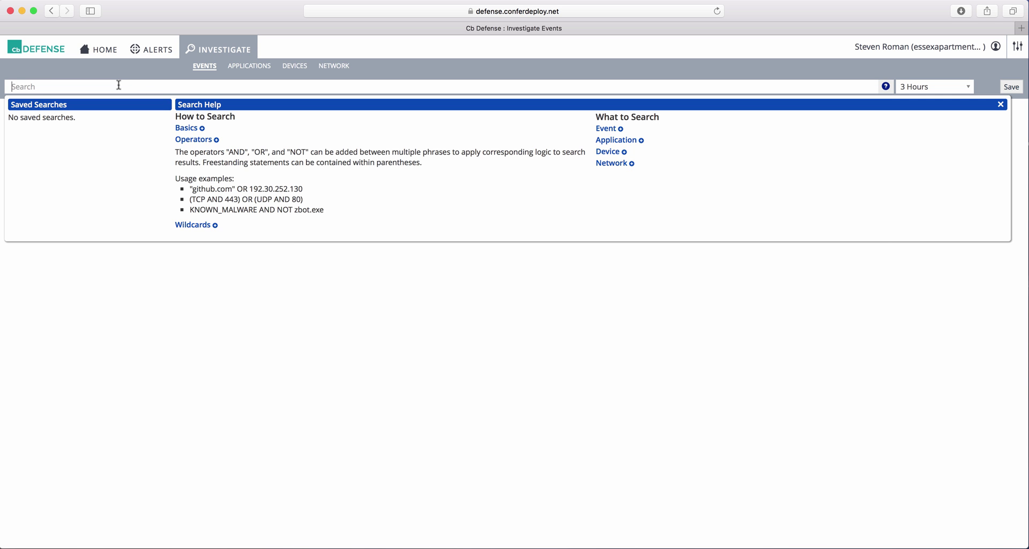
type("outlook")
key("Return")
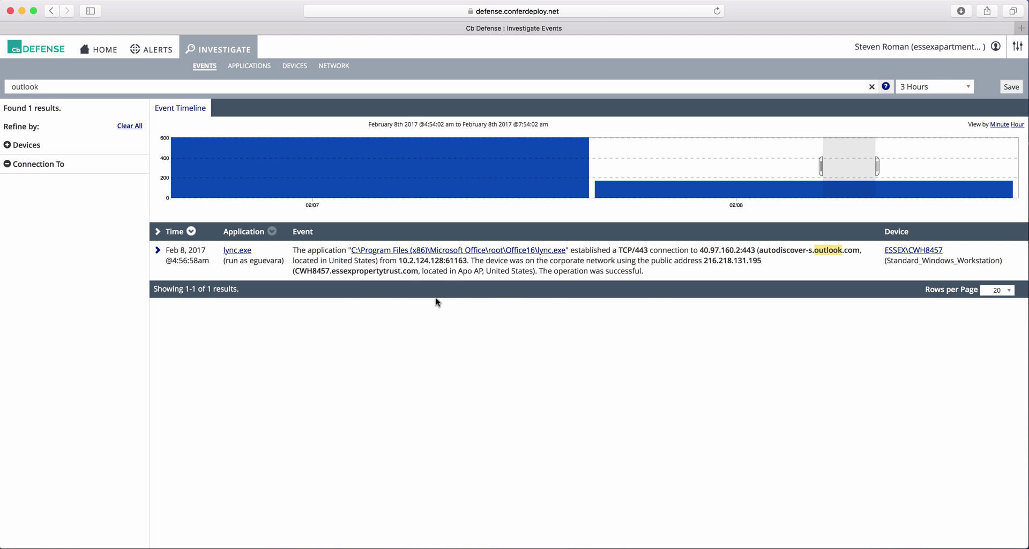
left_click(448, 251)
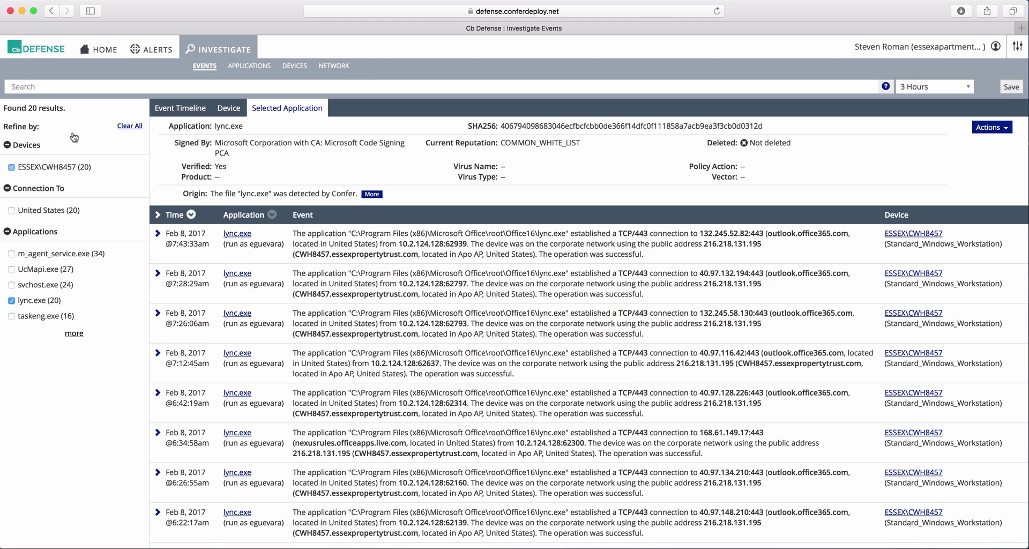
- Search the selected lync.exe application's events for "powershell", then clear the search
left_click(75, 90)
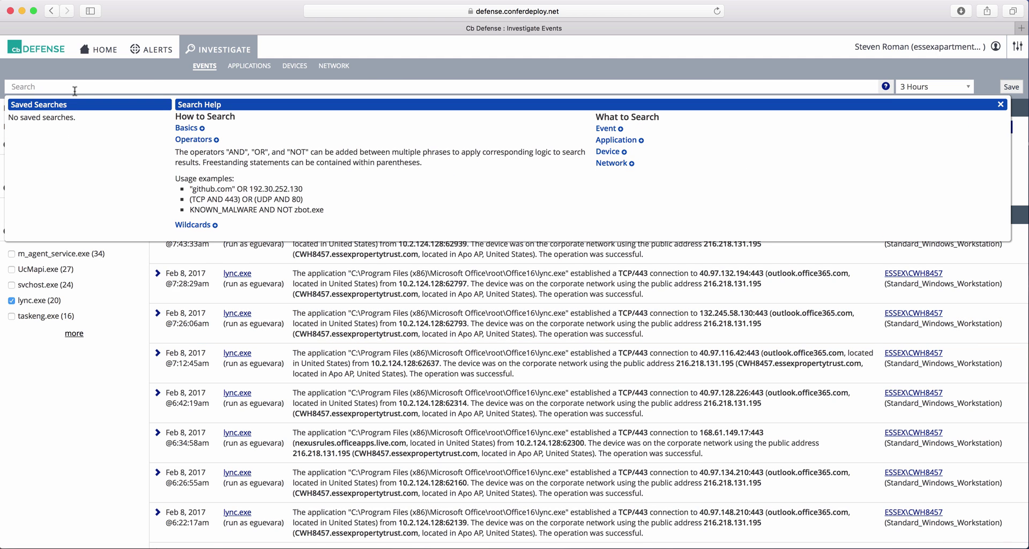
type("powershell")
key("Return")
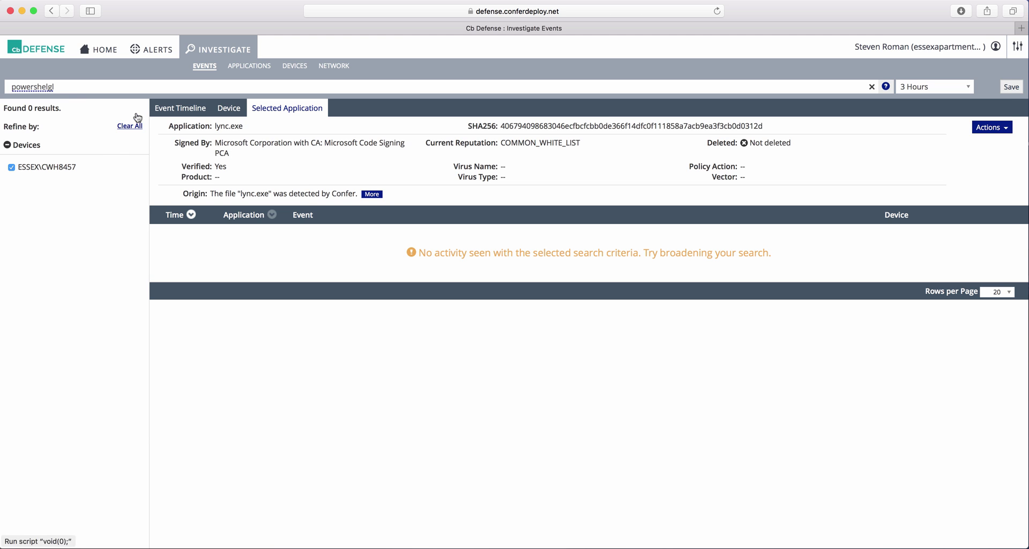
left_click(123, 87)
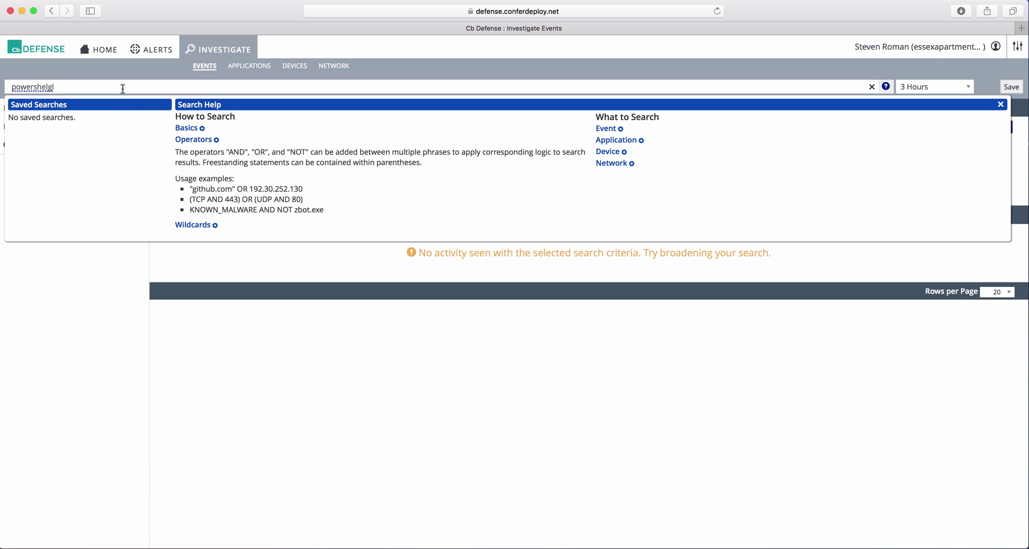
key("BackSpace")
key("BackSpace")
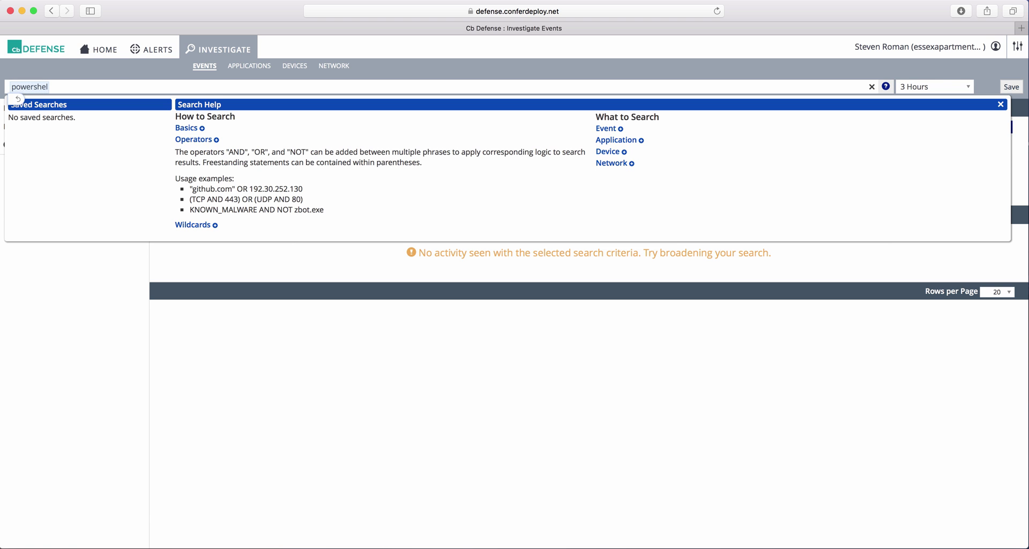
type("l")
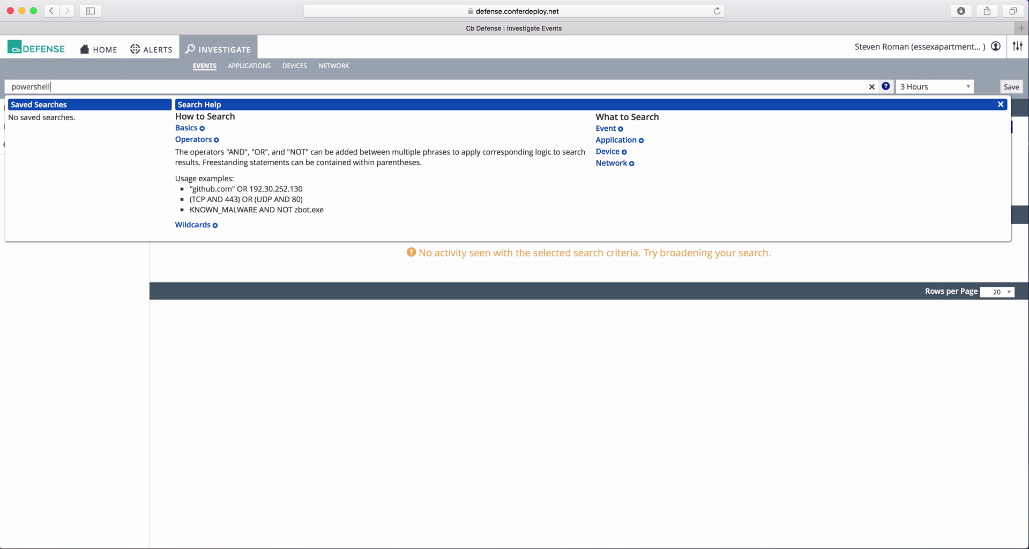
key("Return")
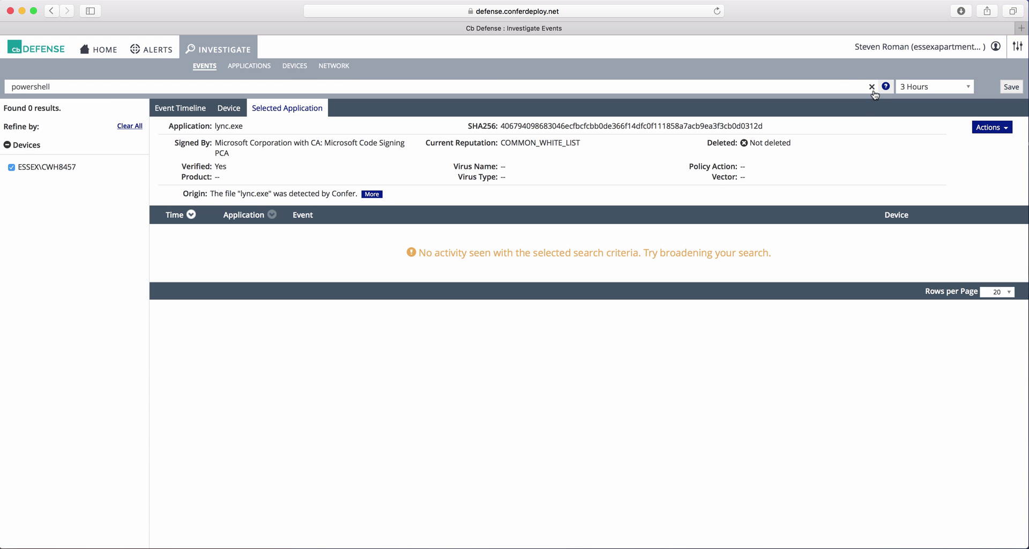
left_click(872, 87)
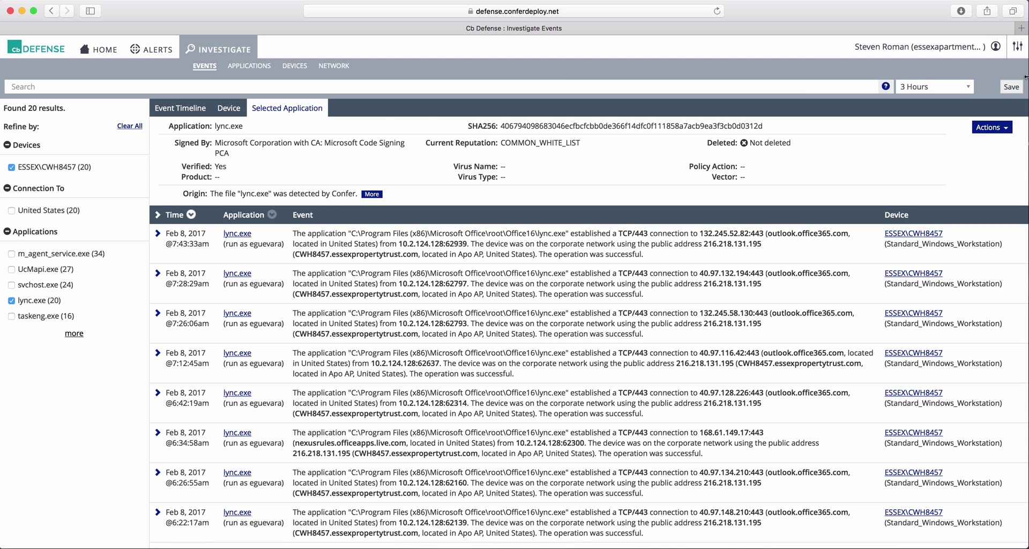
- Review the general on/off-premises settings and the list of enrolled devices
left_click(1020, 53)
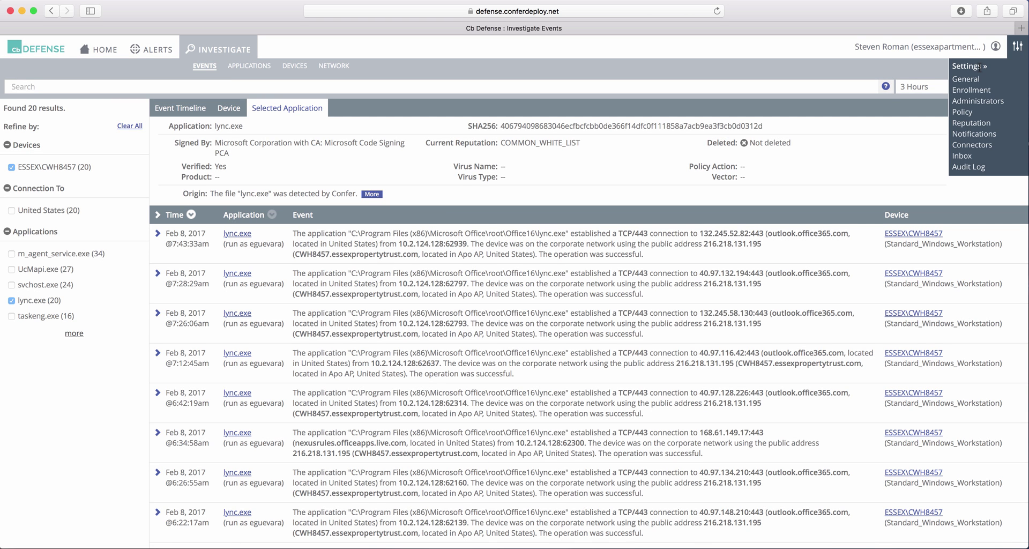
left_click(978, 66)
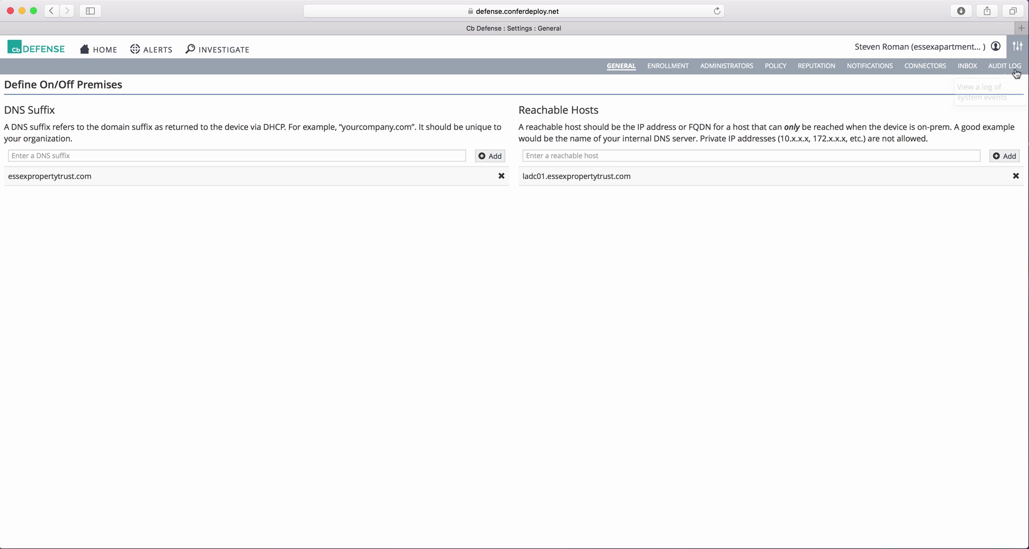
mouse_move(1019, 52)
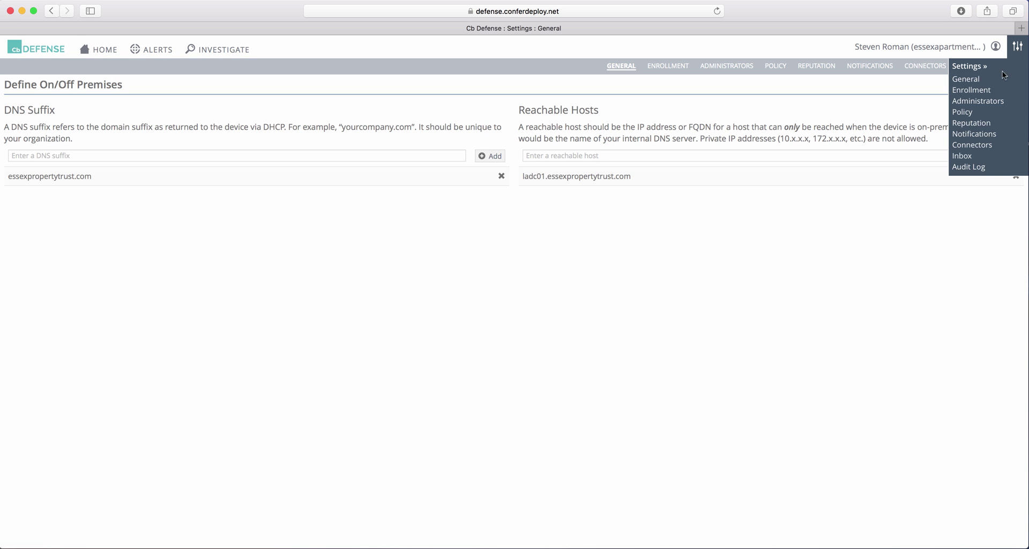
left_click(984, 92)
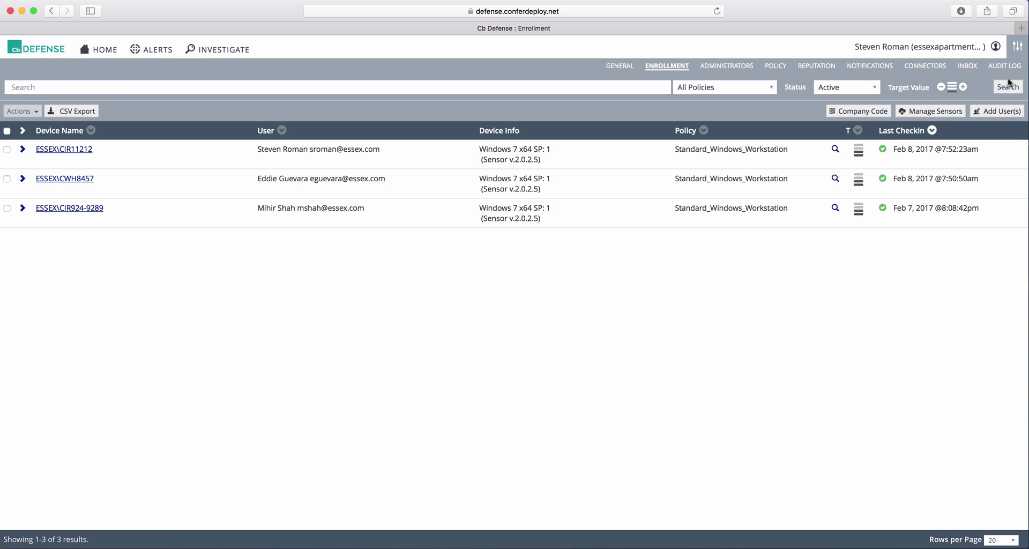
- Review the default policy's settings and rules, and the reputation list filtered to the IT Tools type
mouse_move(1019, 53)
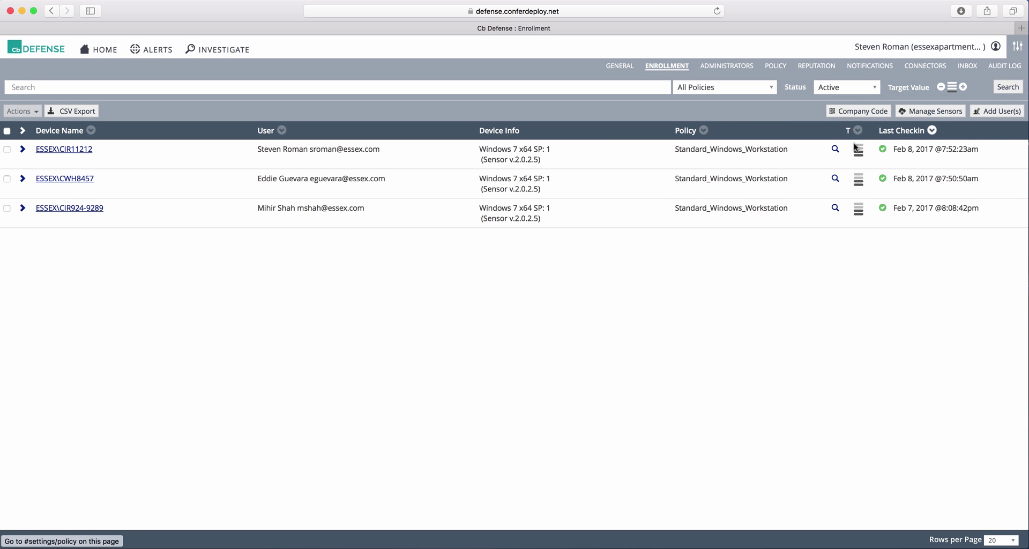
left_click(857, 148)
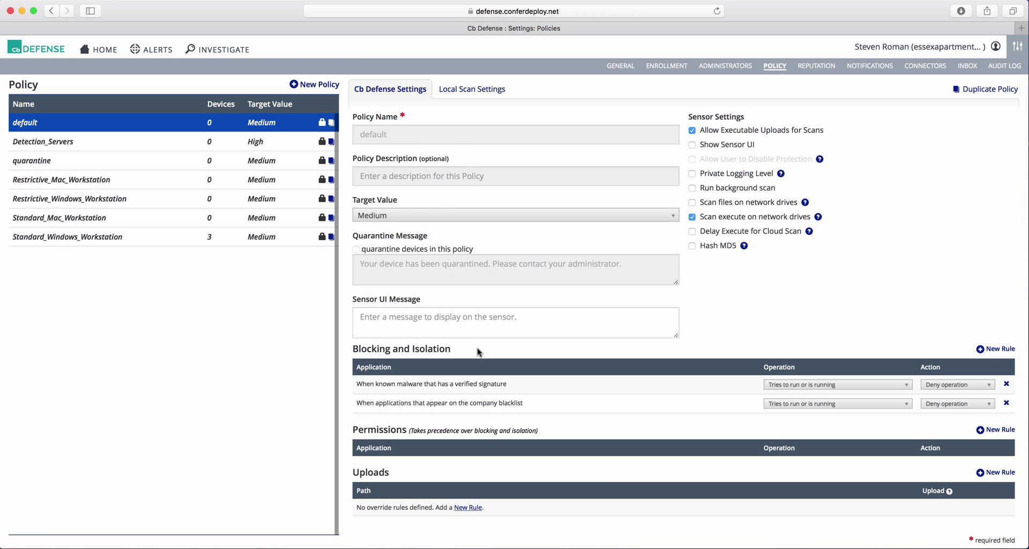
left_click(1017, 49)
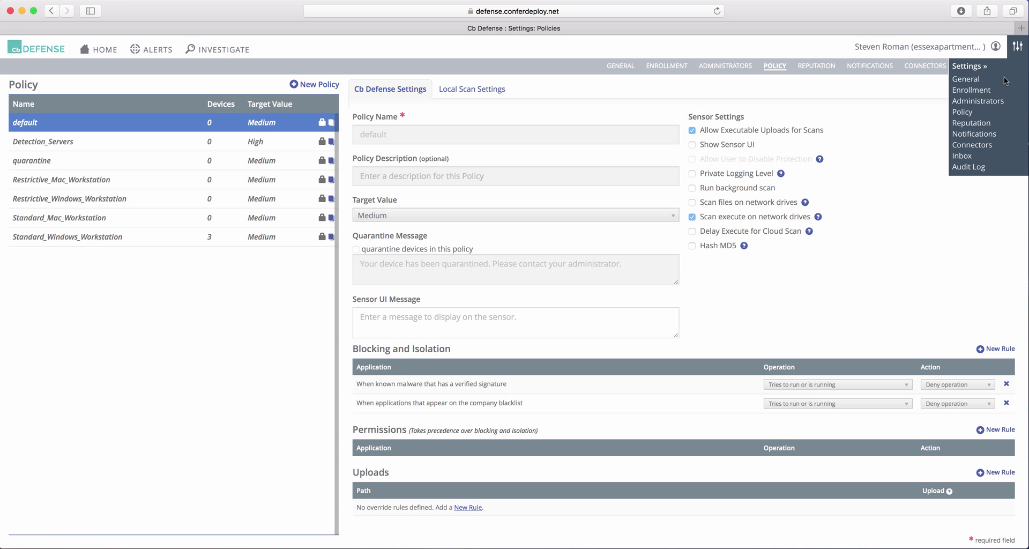
left_click(987, 122)
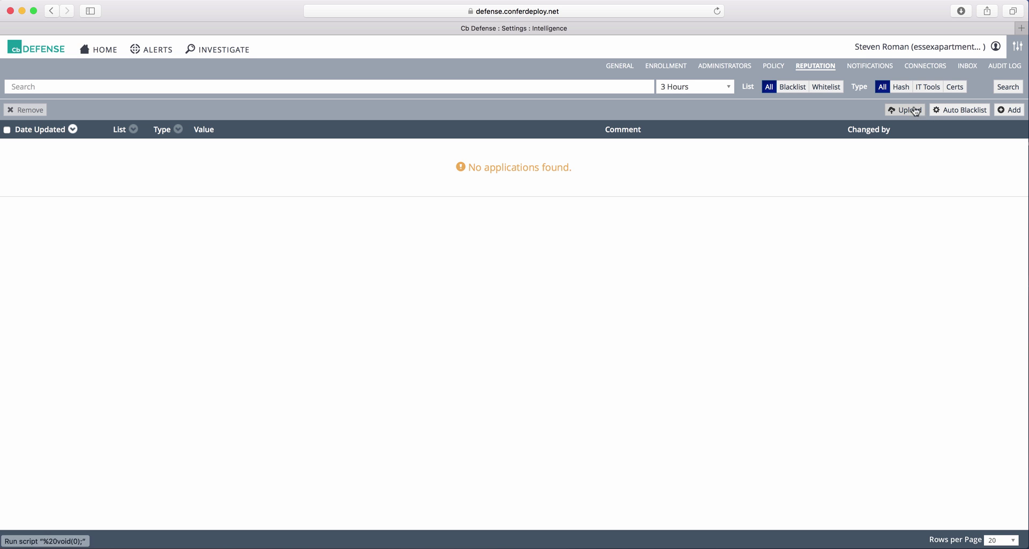
left_click(933, 91)
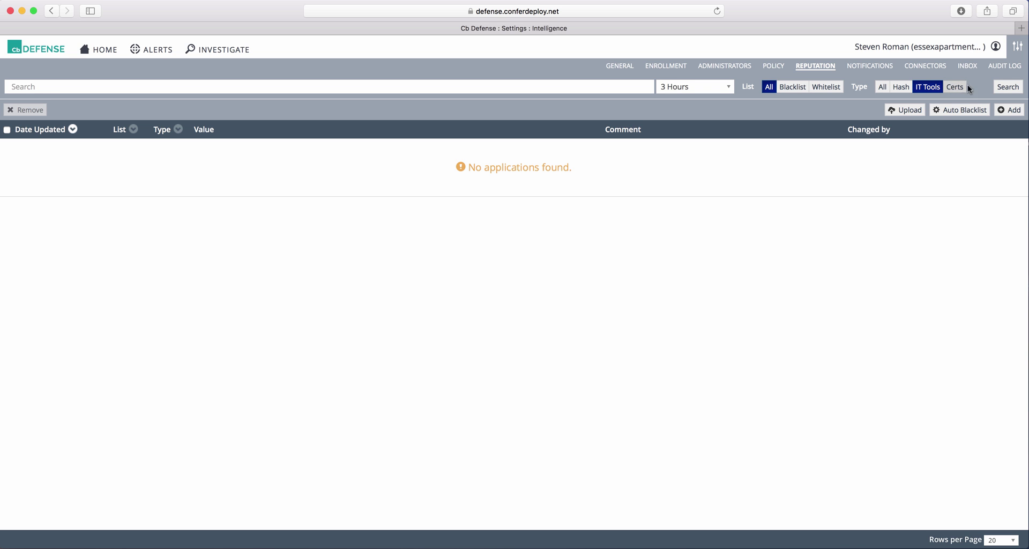
- Review the configured connectors and the audit log of administrator activity in the settings
left_click(1017, 47)
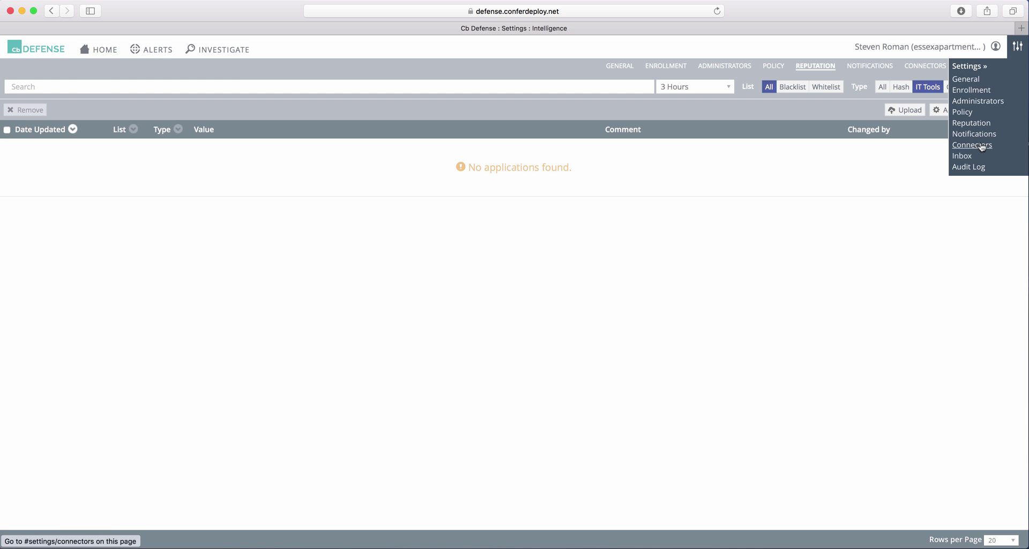
left_click(987, 145)
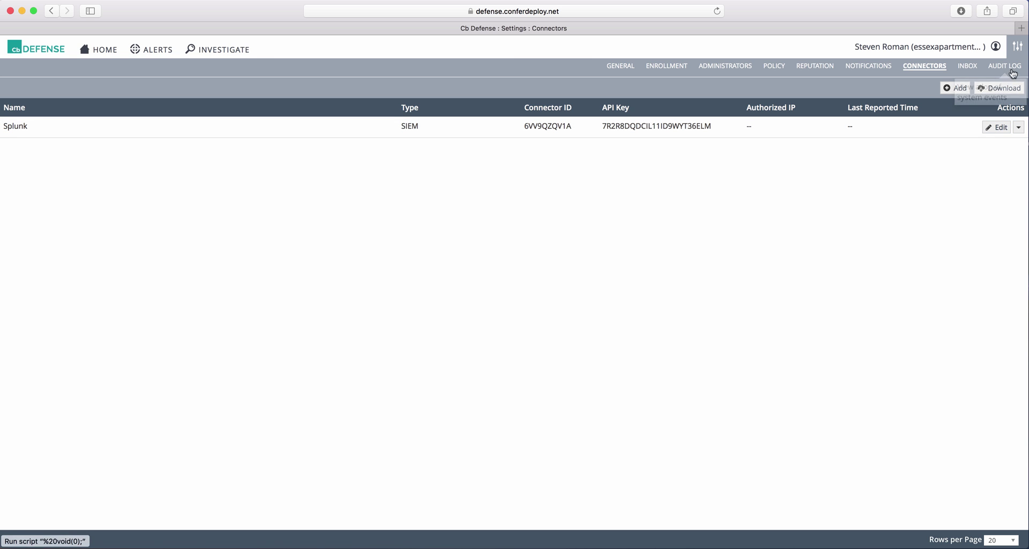
left_click(1017, 47)
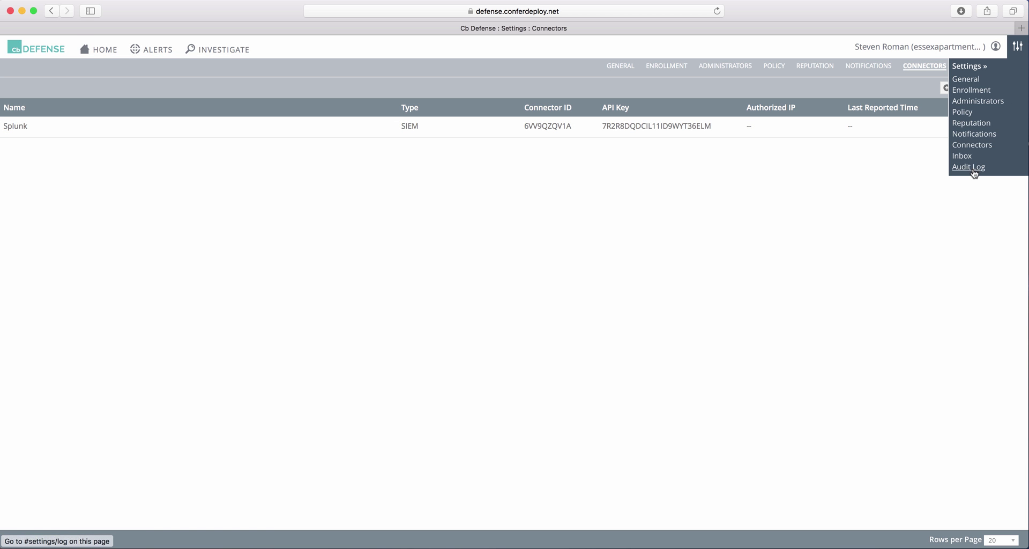
left_click(974, 168)
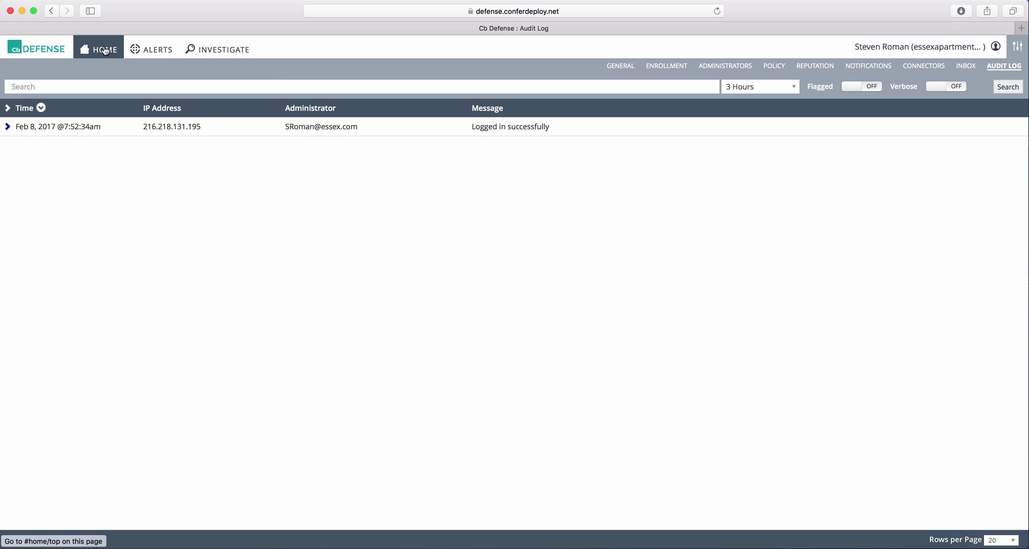
- Return to the home dashboard and bring up the available settings pages
left_click(105, 51)
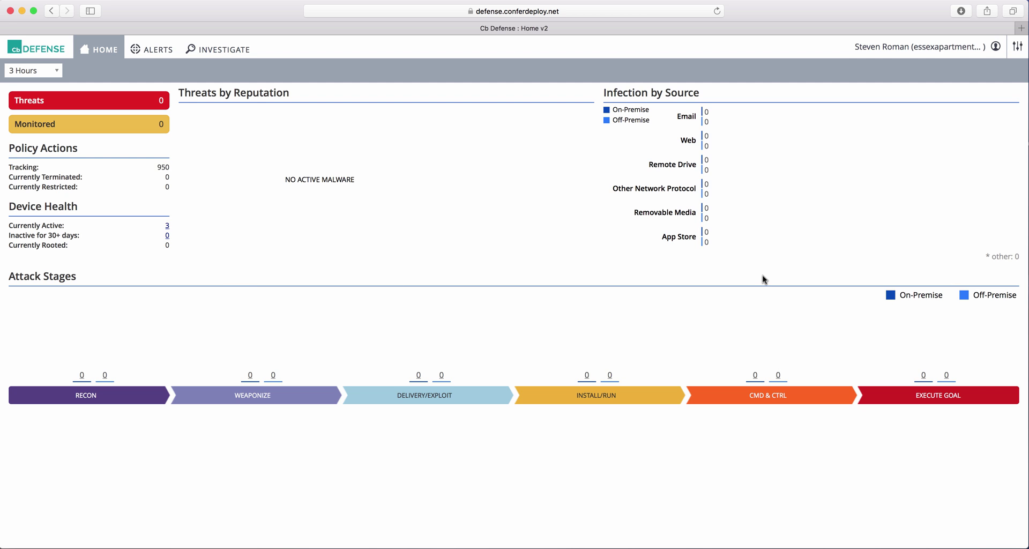
left_click(1017, 47)
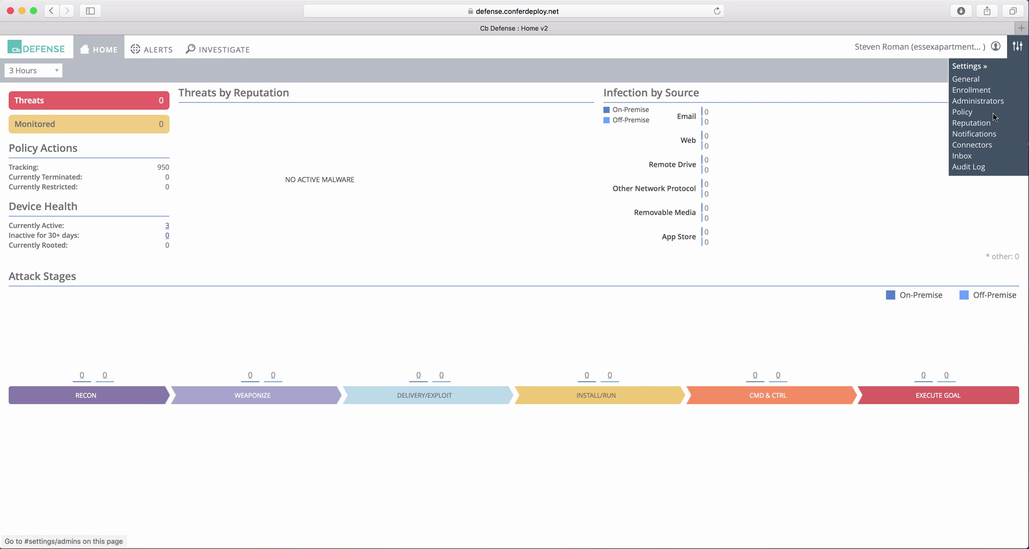